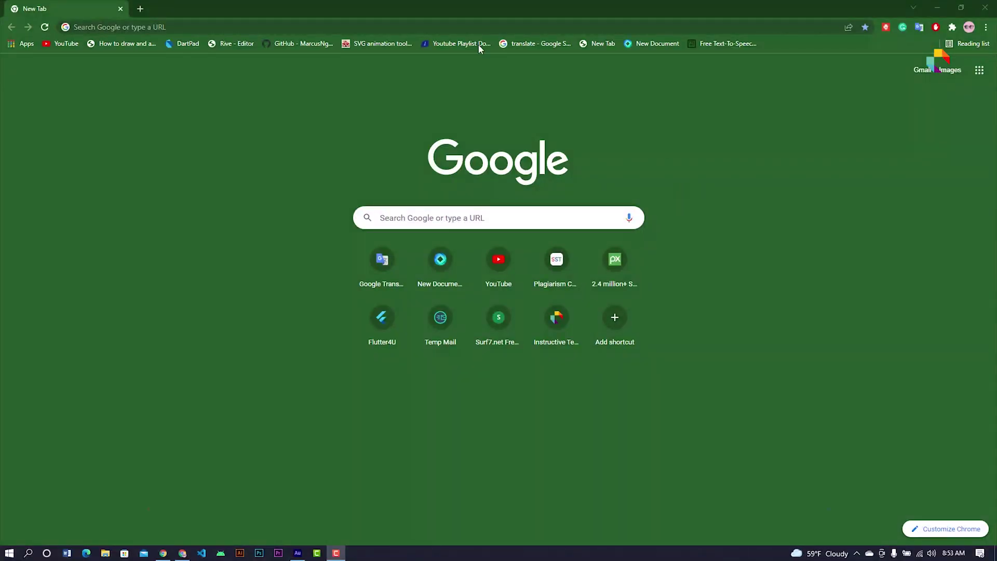
Search Google for 'top level country domains' and open the Wikipedia ccTLD article
left_click(472, 30)
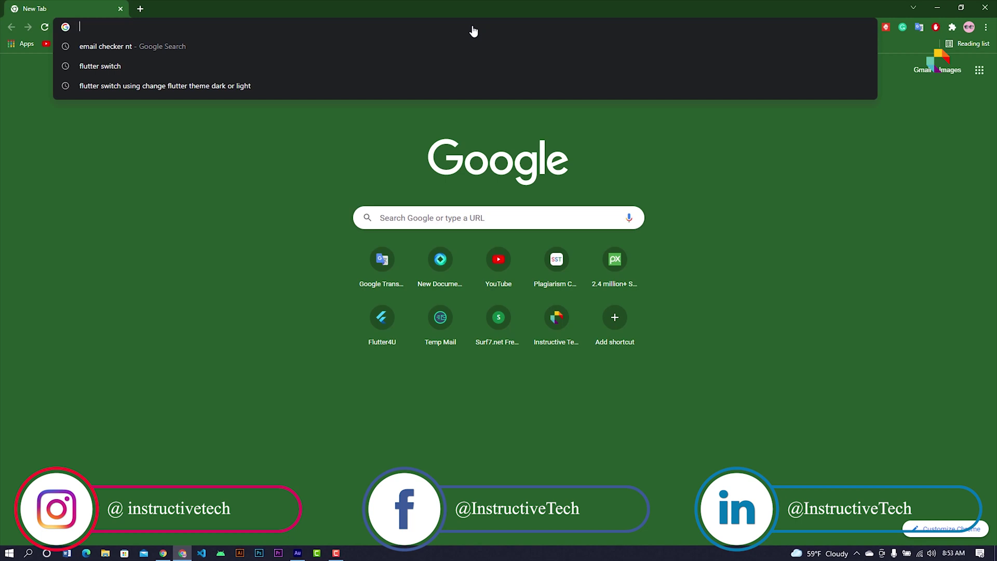
type("Top level count")
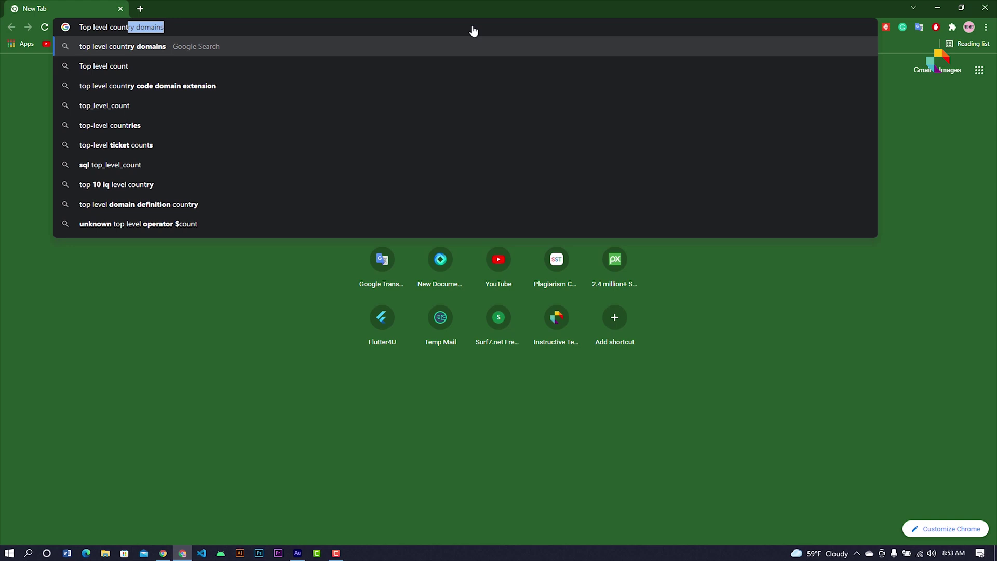
key("Return")
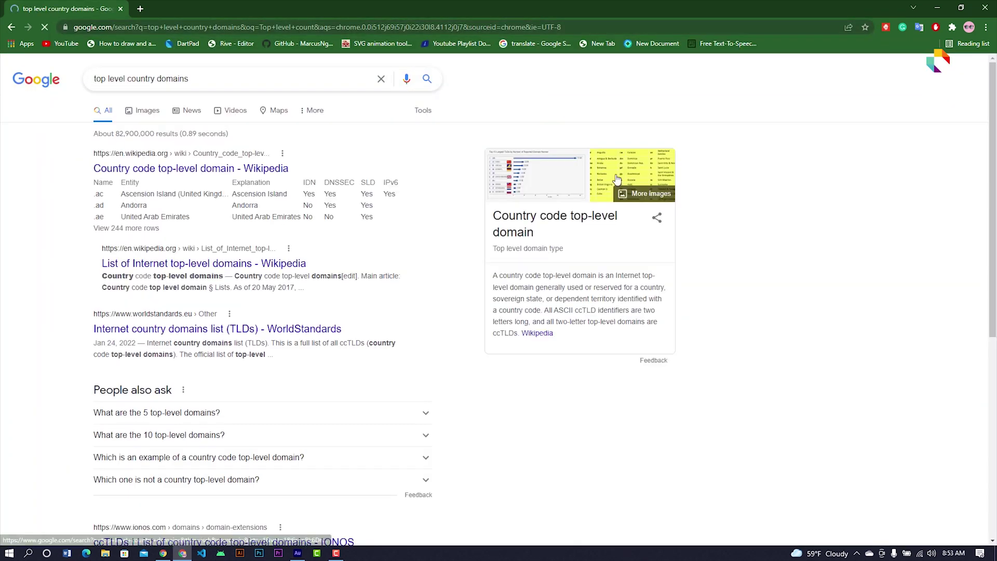
left_click(196, 168)
Scroll down the Wikipedia country-code domain table to the United States entry
scroll(457, 372, "down", 5)
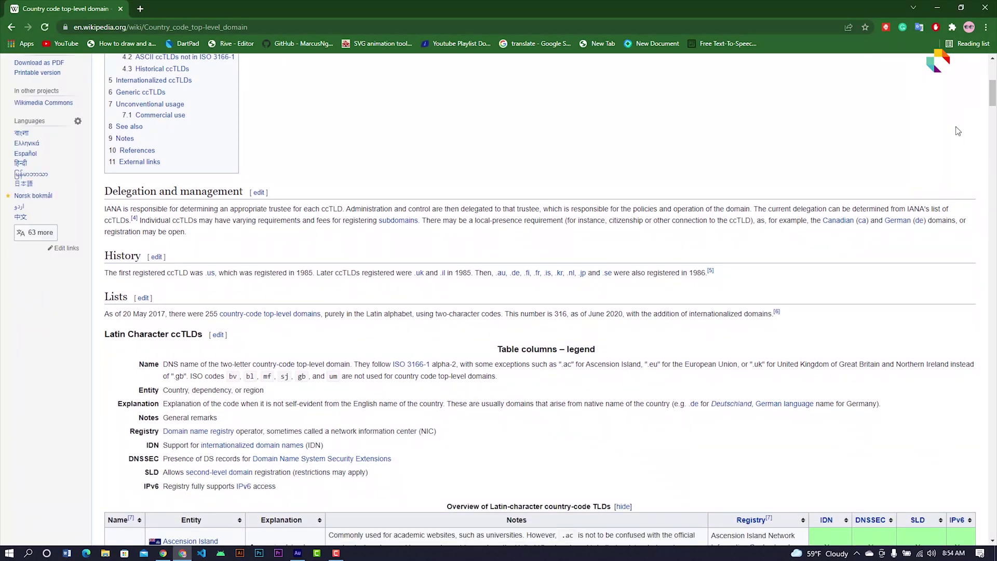
left_click_drag(992, 109, 992, 130)
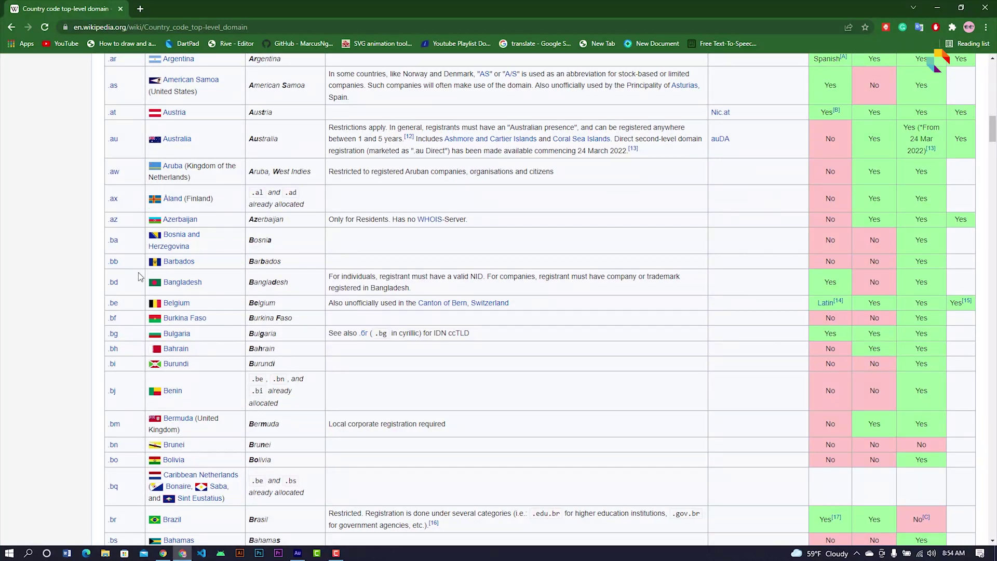
scroll(209, 351, "down", 3)
scroll(234, 375, "up", 7)
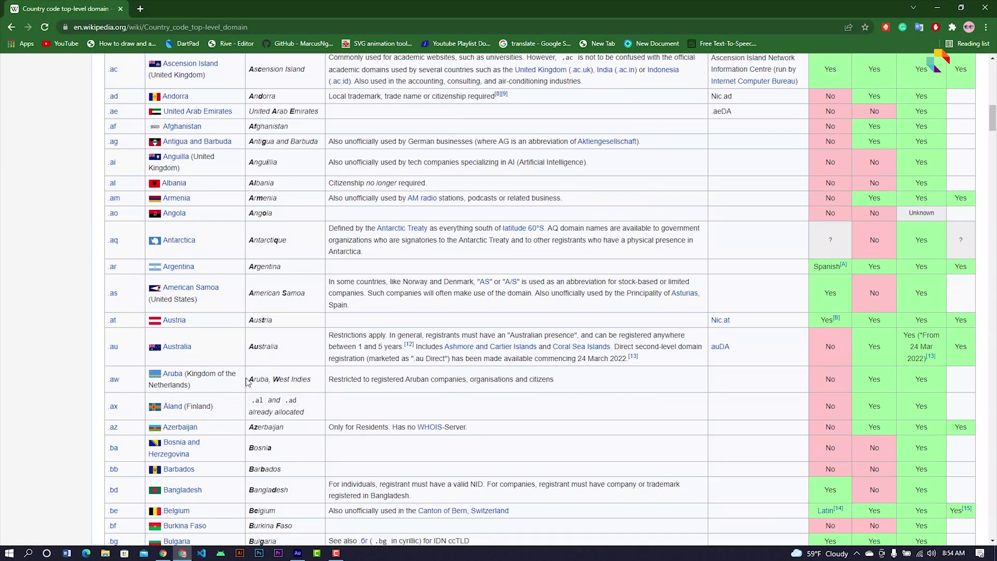
scroll(251, 384, "up", 4)
scroll(250, 387, "down", 10)
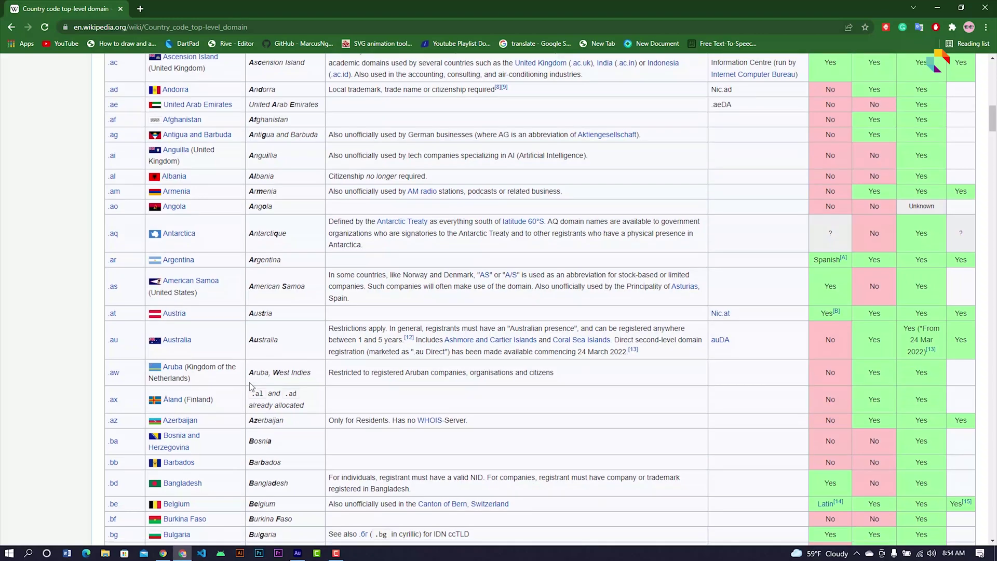
scroll(250, 387, "down", 10)
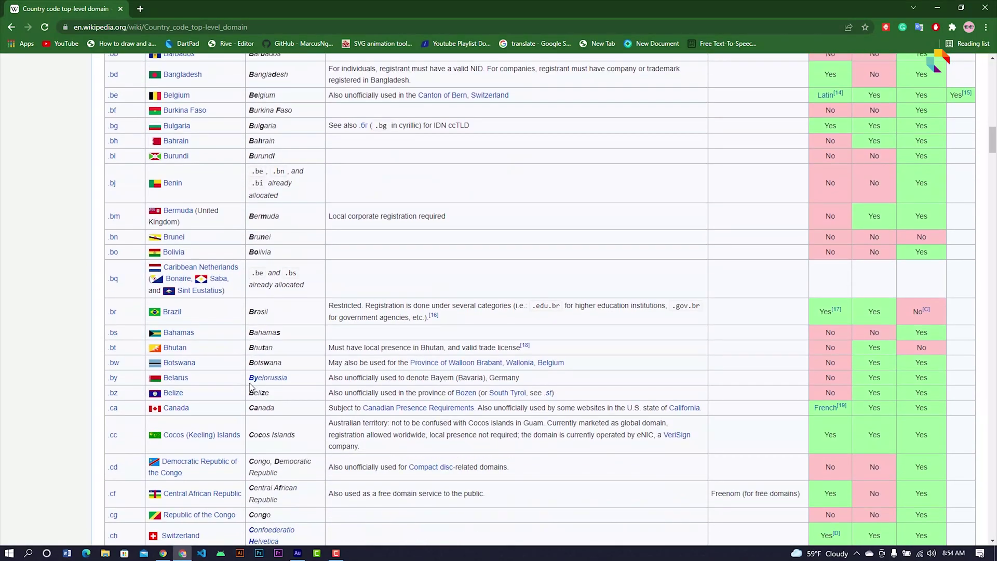
scroll(251, 387, "down", 10)
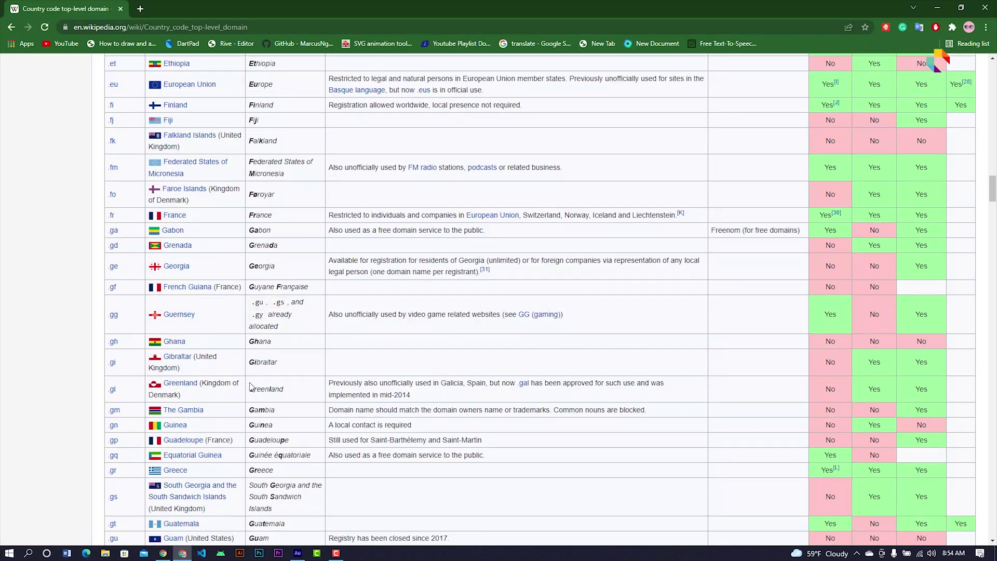
scroll(250, 386, "down", 7)
scroll(250, 379, "down", 9)
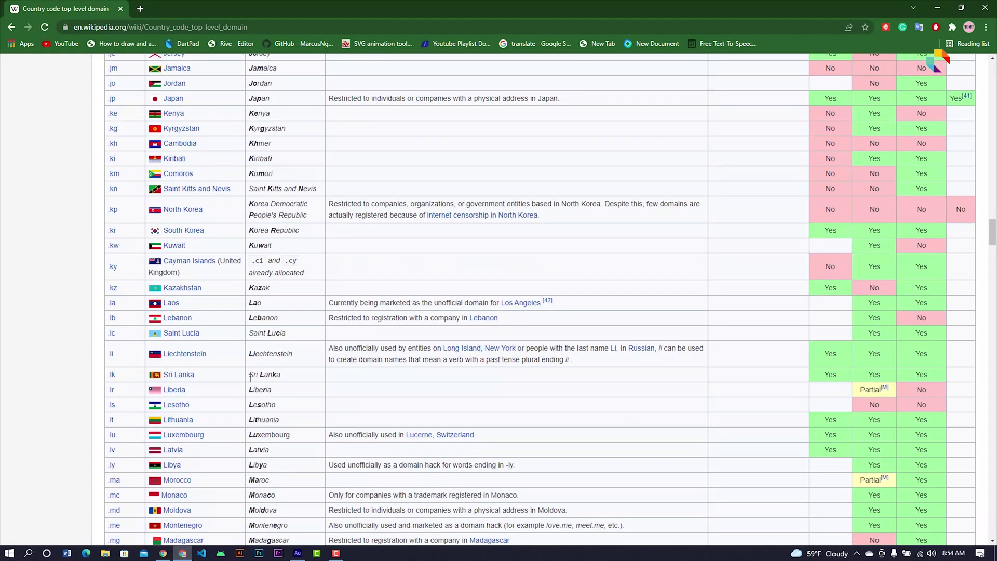
scroll(250, 378, "down", 9)
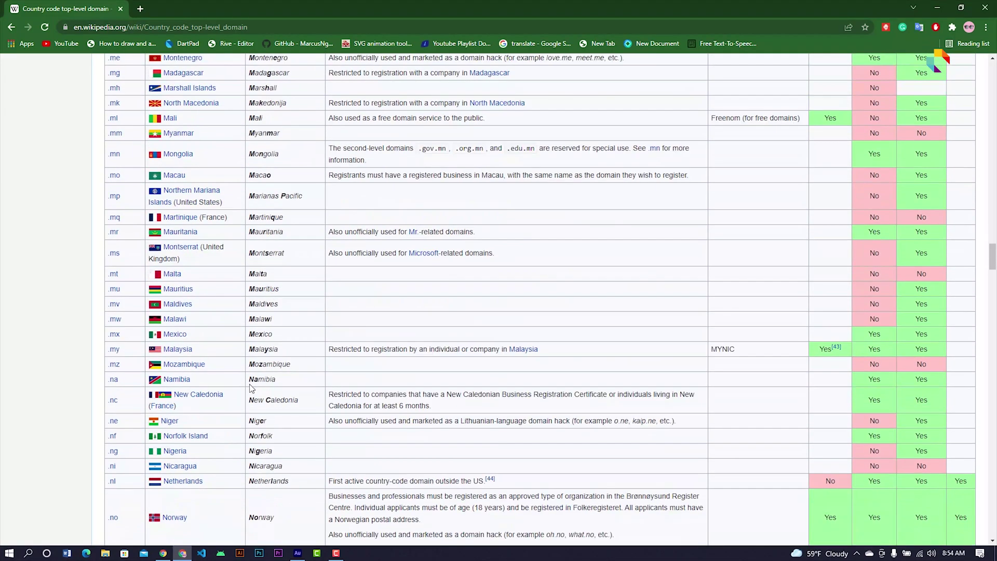
scroll(250, 387, "down", 8)
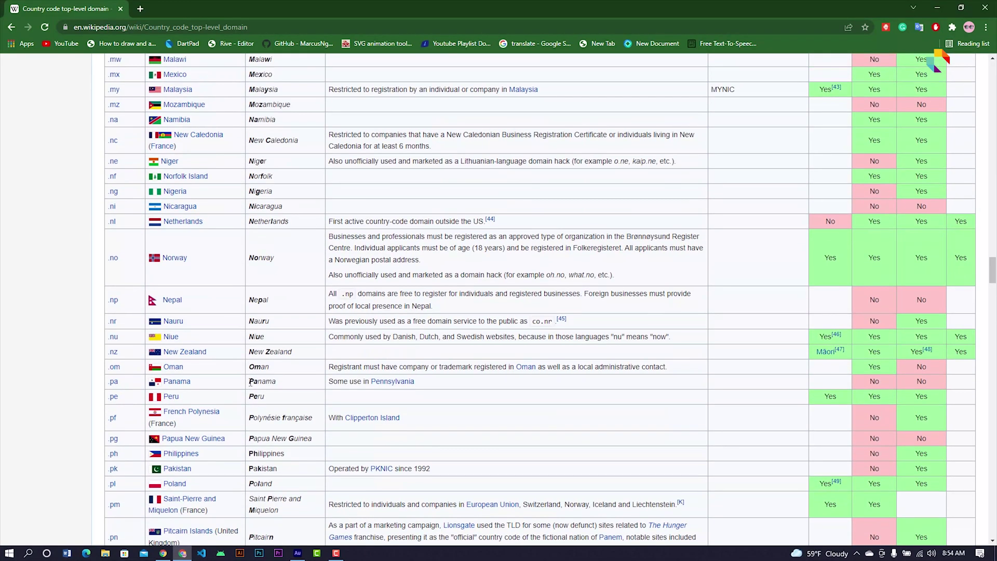
scroll(251, 381, "down", 5)
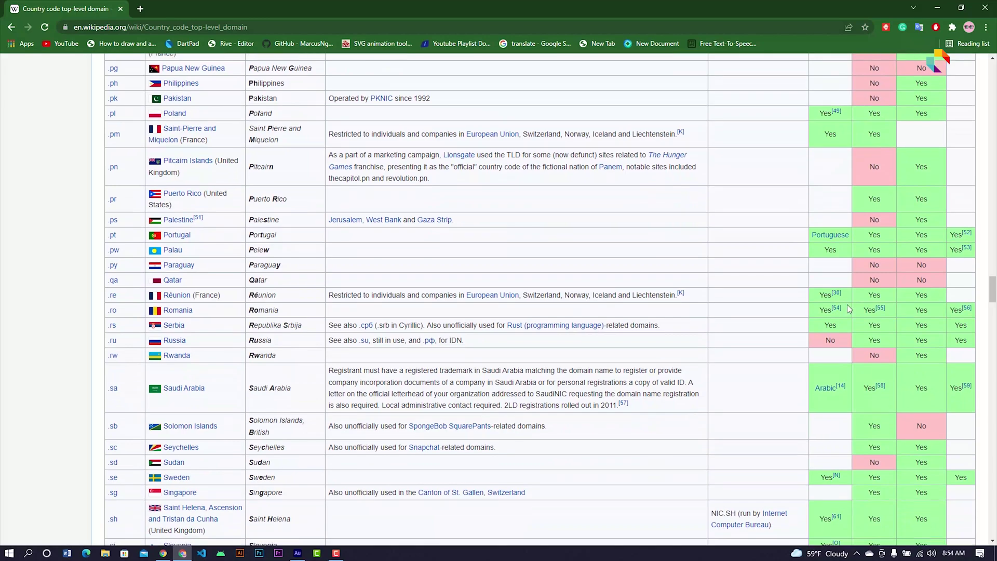
Select the '.us' code and open a new browser tab
left_click_drag(992, 300, 992, 338)
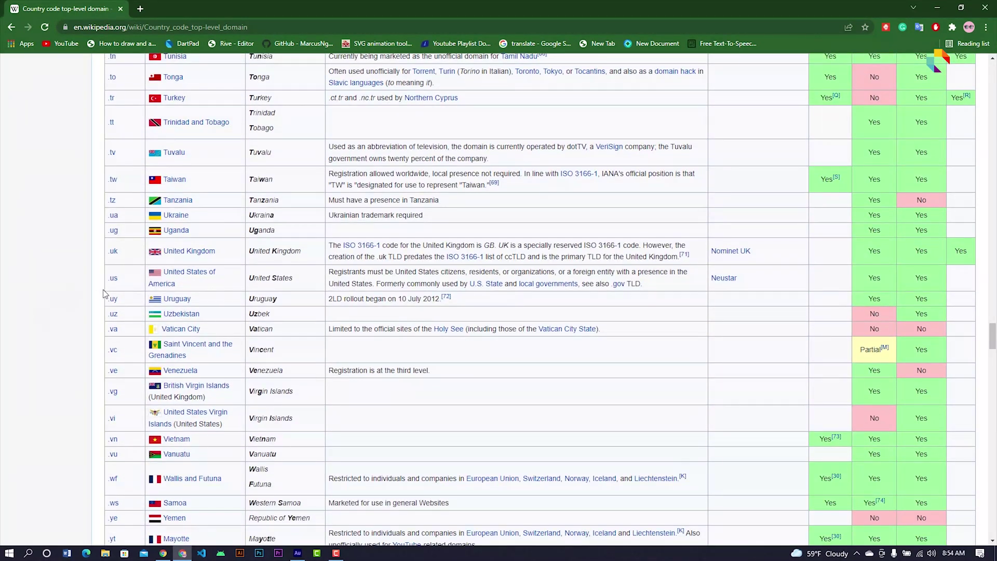
left_click_drag(109, 283, 121, 284)
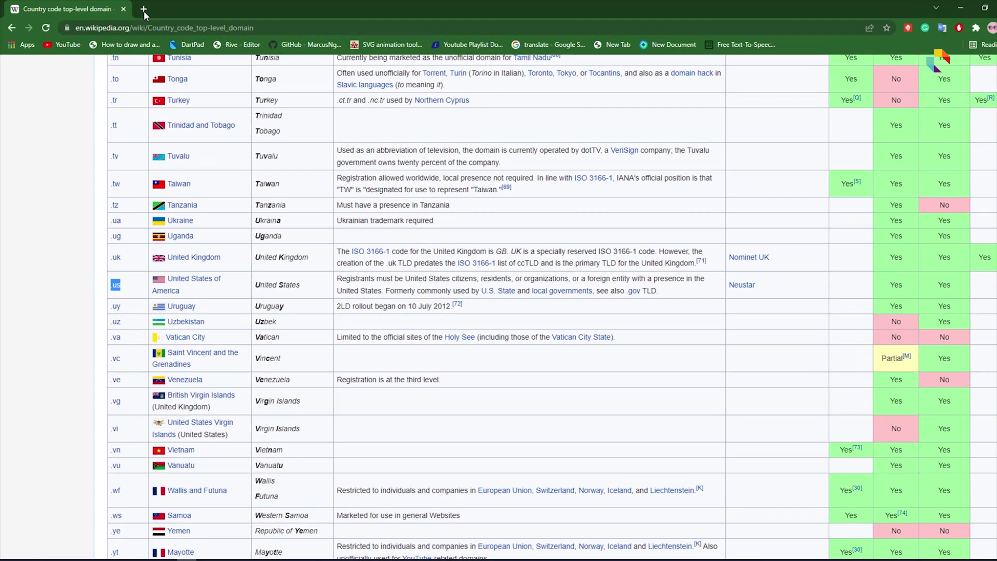
left_click(140, 9)
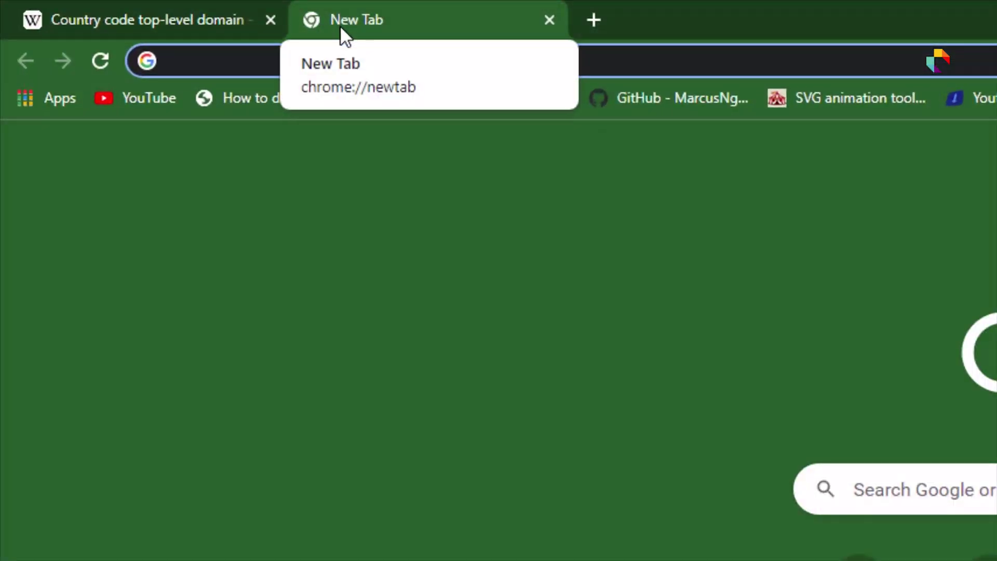
type("site:")
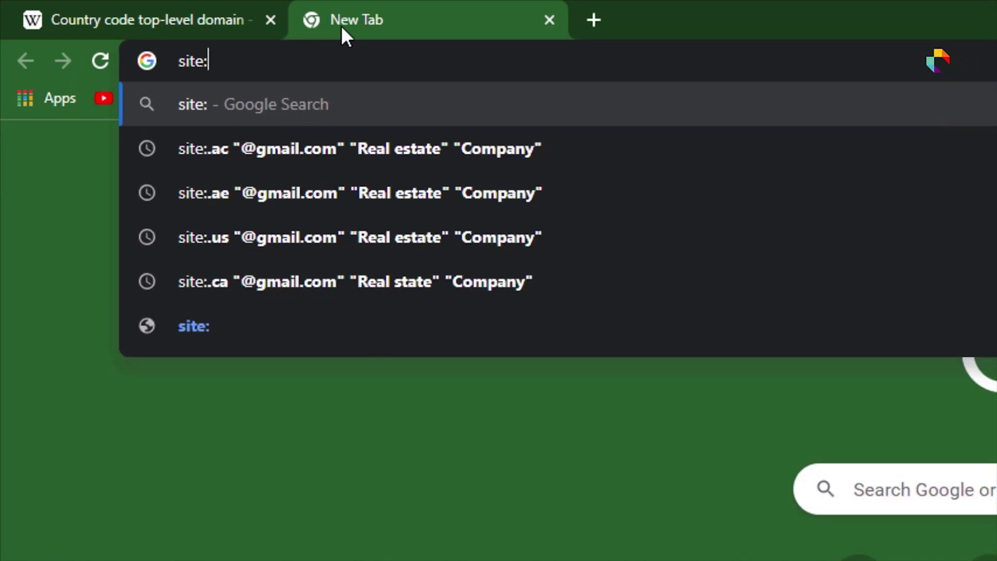
type(".us")
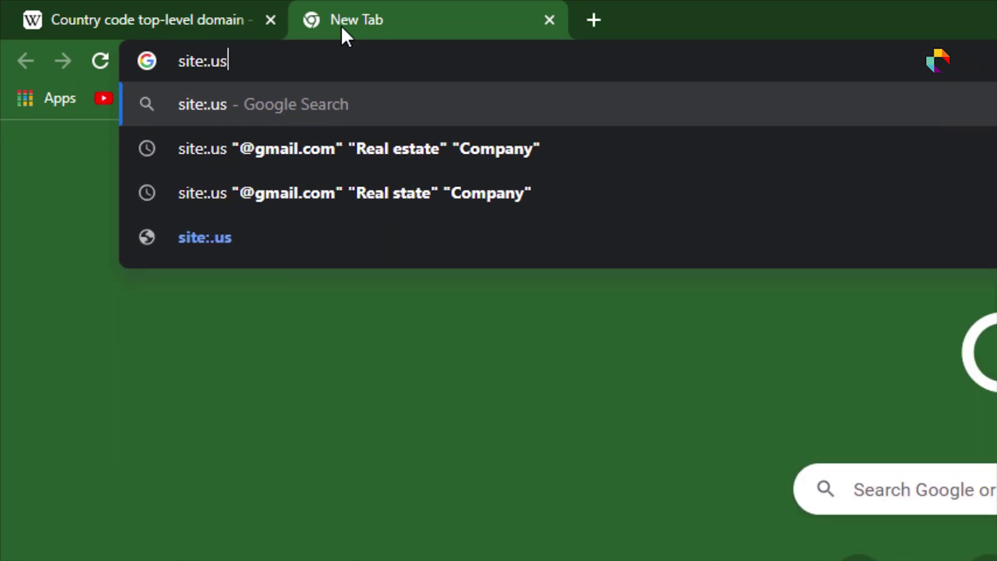
key("Return")
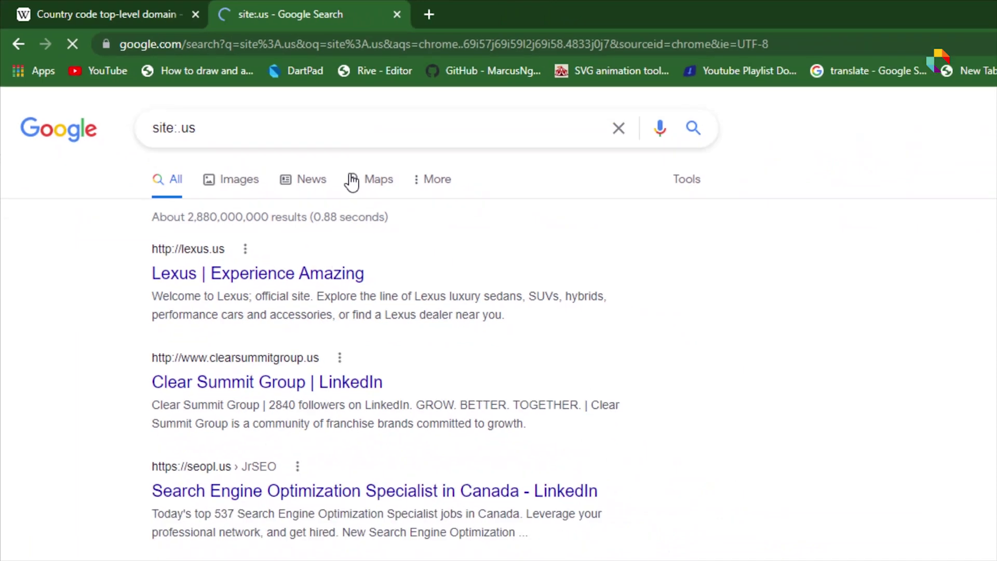
scroll(300, 288, "down", 5)
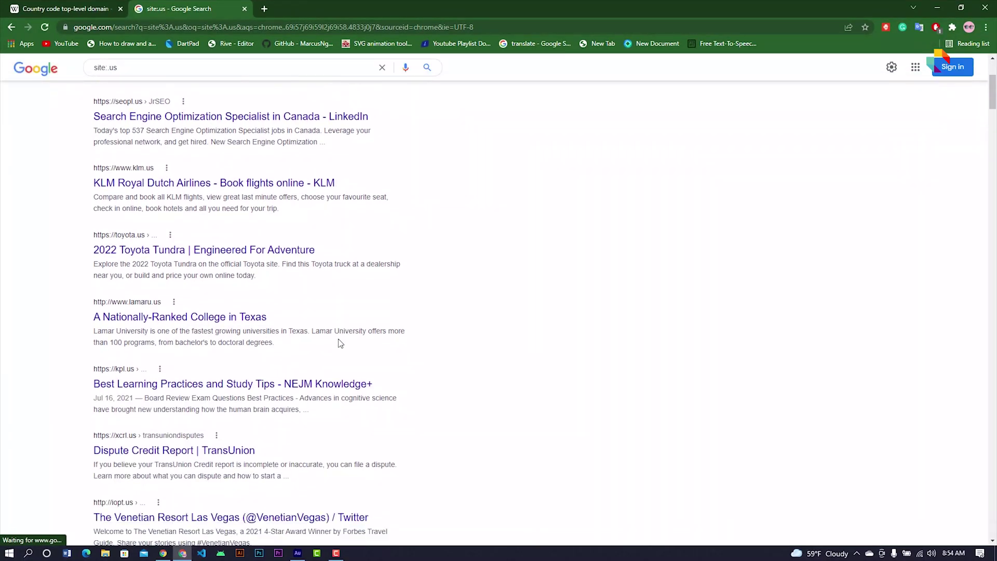
scroll(216, 327, "up", 5)
left_click(179, 79)
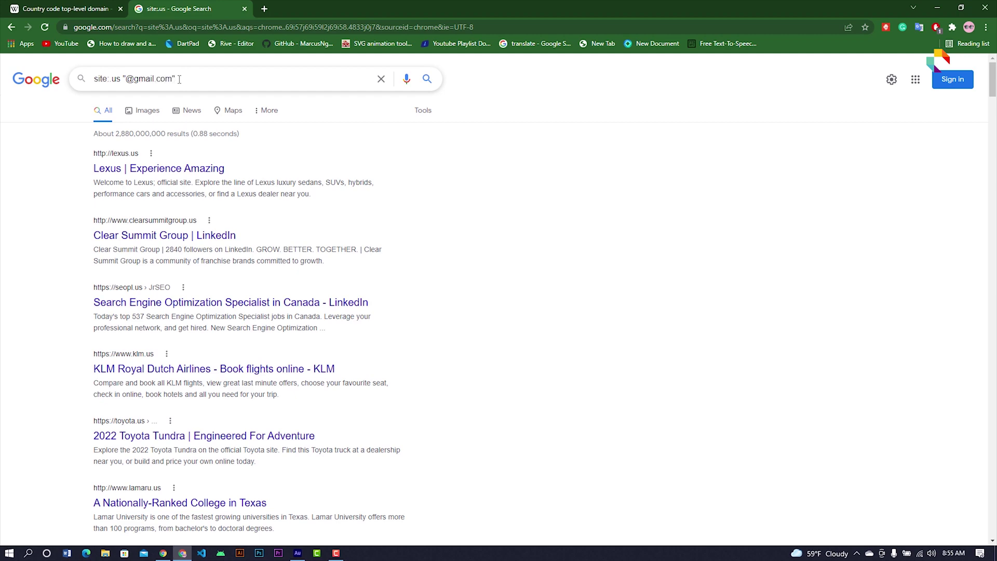
key("Return")
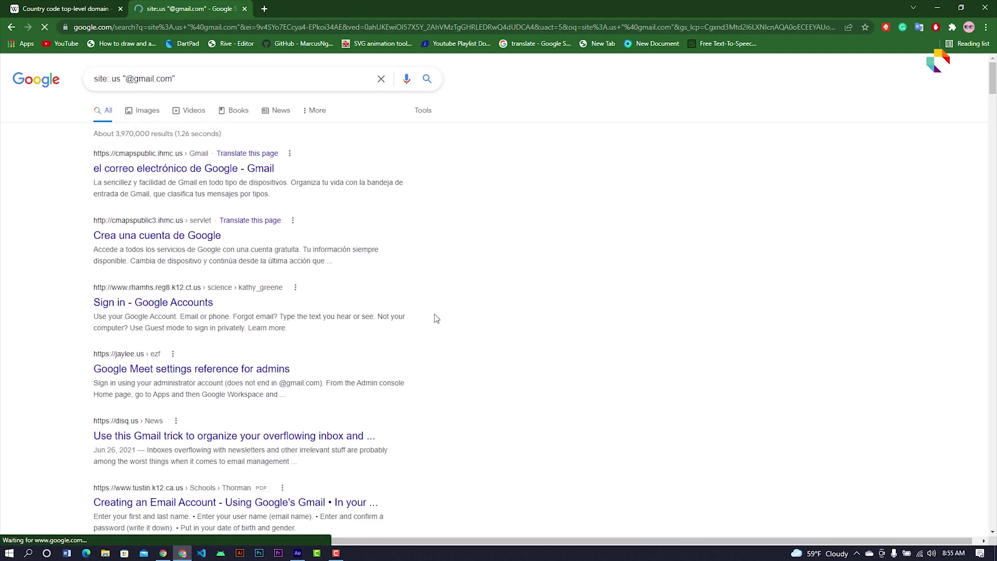
scroll(442, 343, "down", 8)
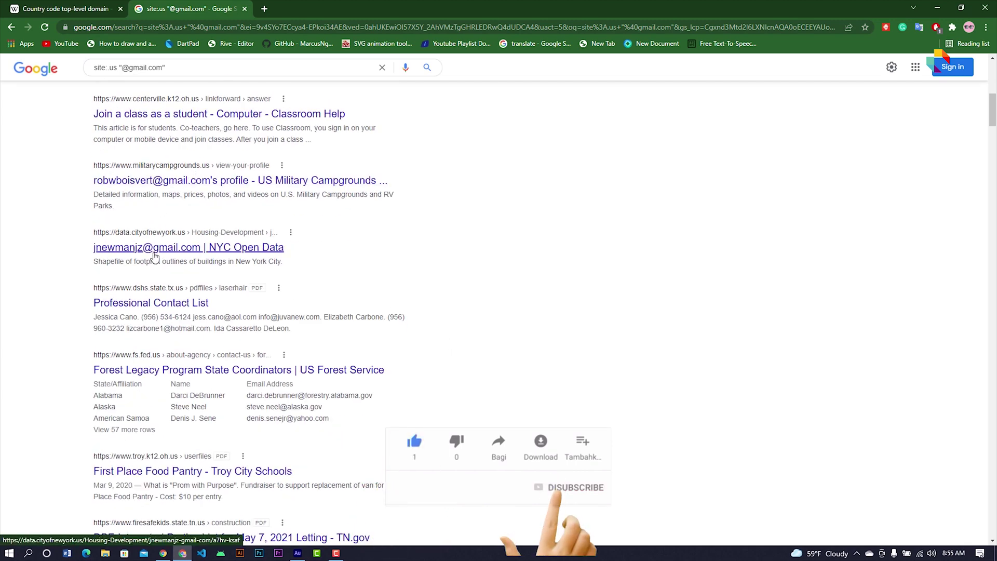
scroll(223, 263, "down", 1)
left_click_drag(223, 262, 299, 265)
left_click(299, 281)
scroll(309, 319, "down", 5)
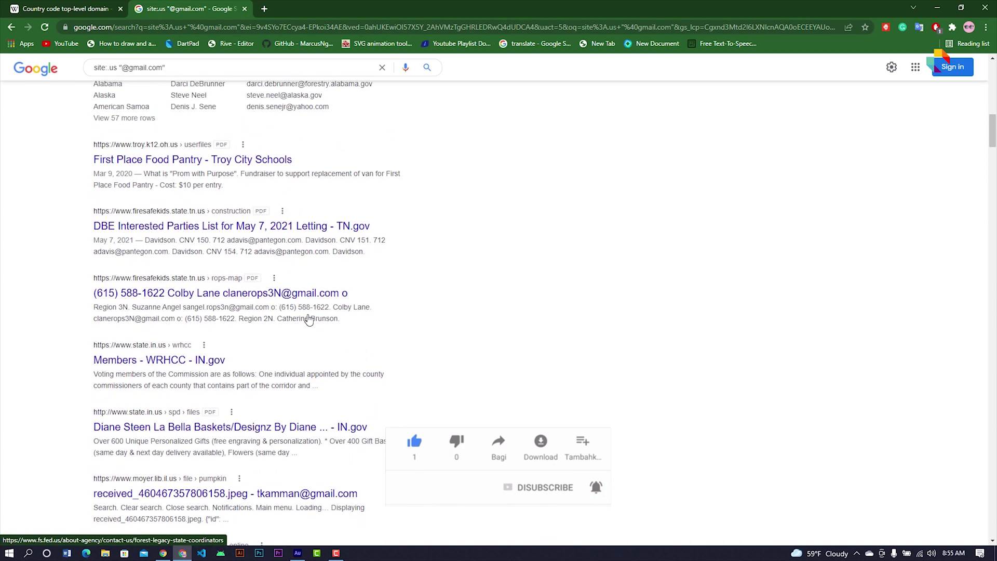
scroll(308, 318, "down", 2)
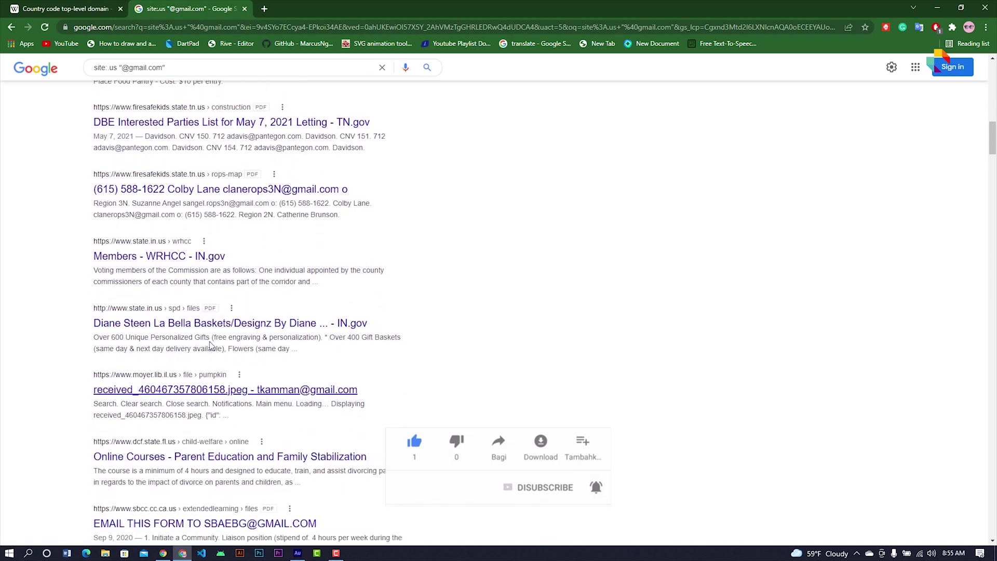
scroll(287, 444, "down", 2)
scroll(287, 444, "down", 4)
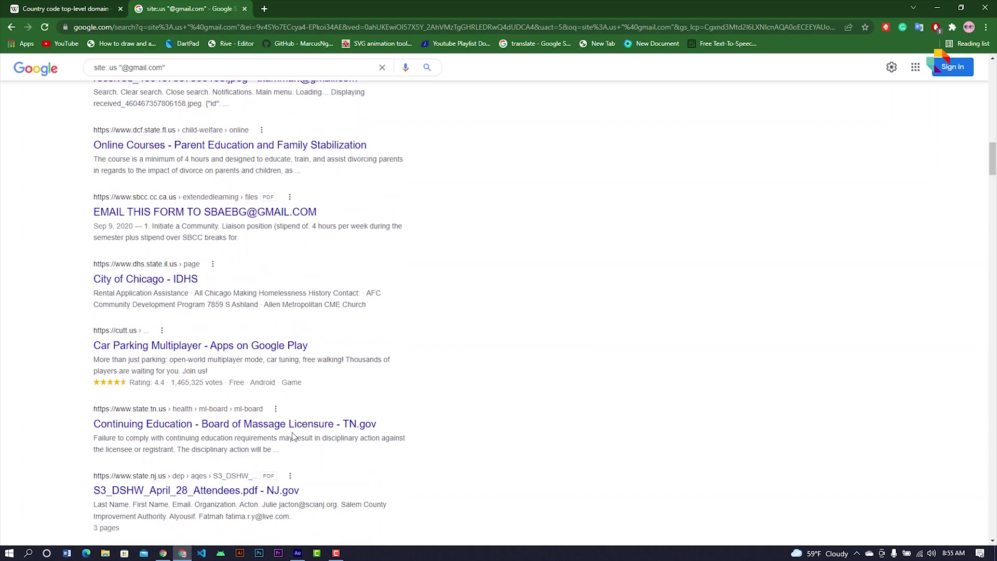
mouse_move(991, 158)
left_mouse_down()
mouse_move(991, 519)
mouse_move(992, 130)
mouse_move(991, 158)
left_mouse_up()
In a new tab, search 'email extractor extension' and open the Email Extractor store page
left_click(265, 9)
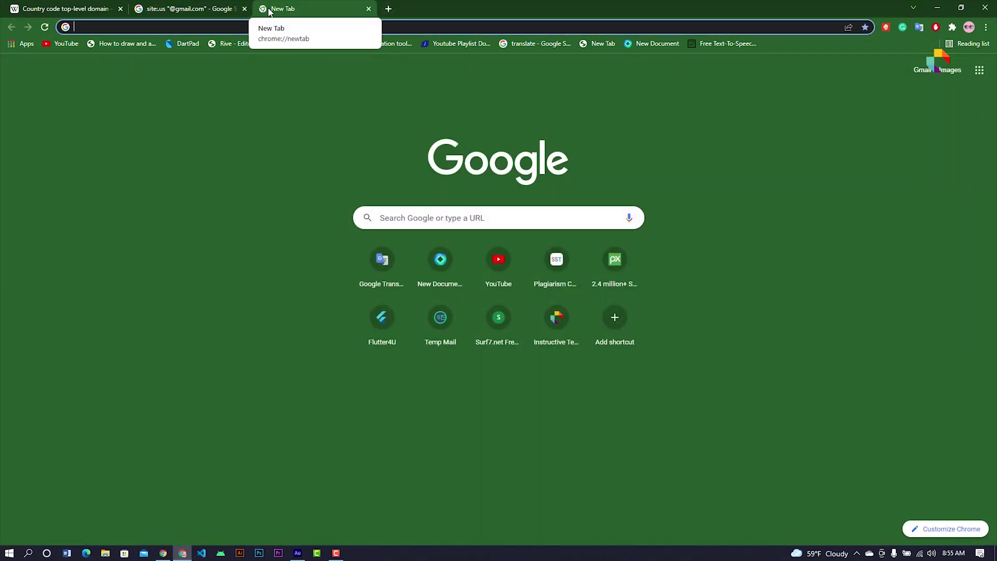
type("emai")
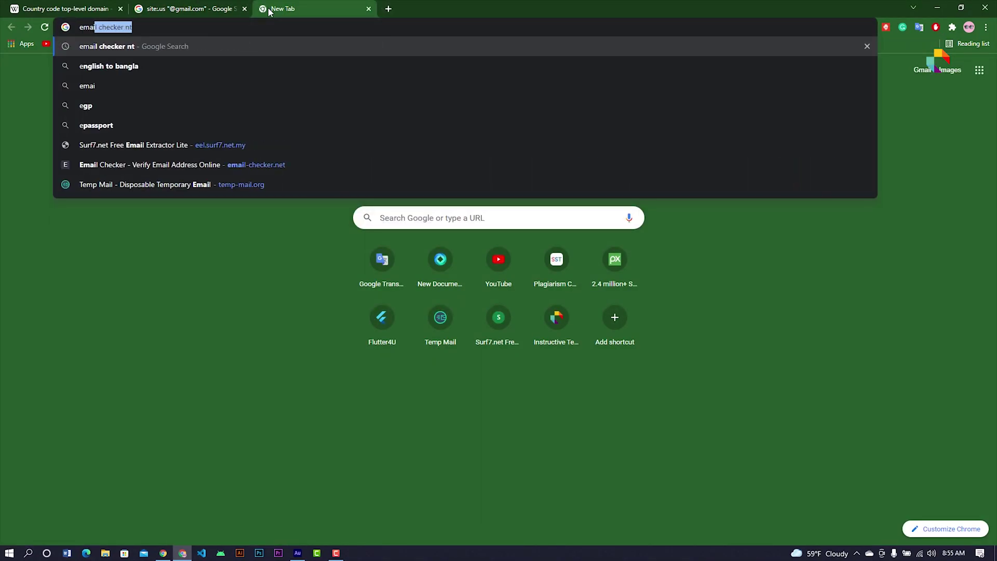
type("l ext")
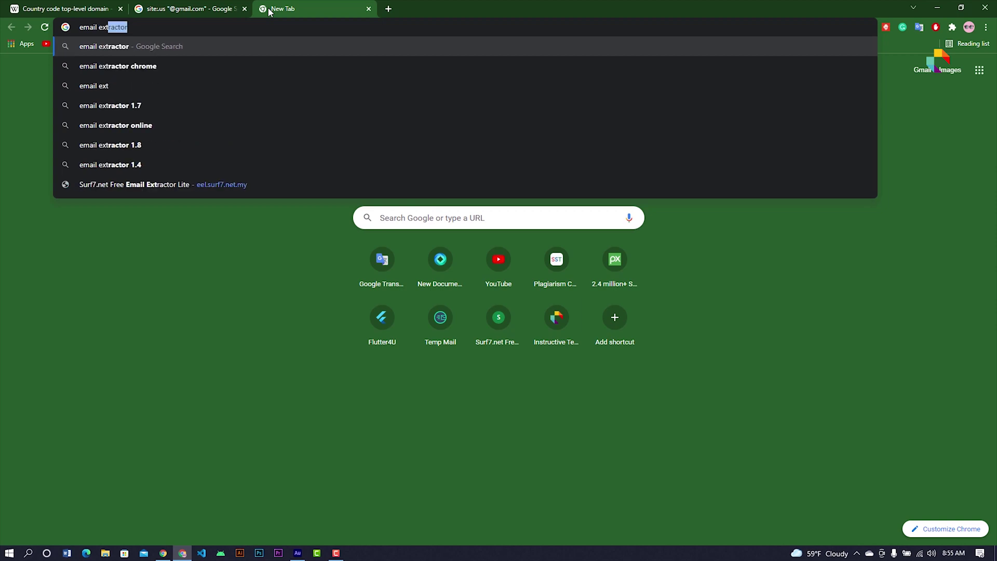
key("Return")
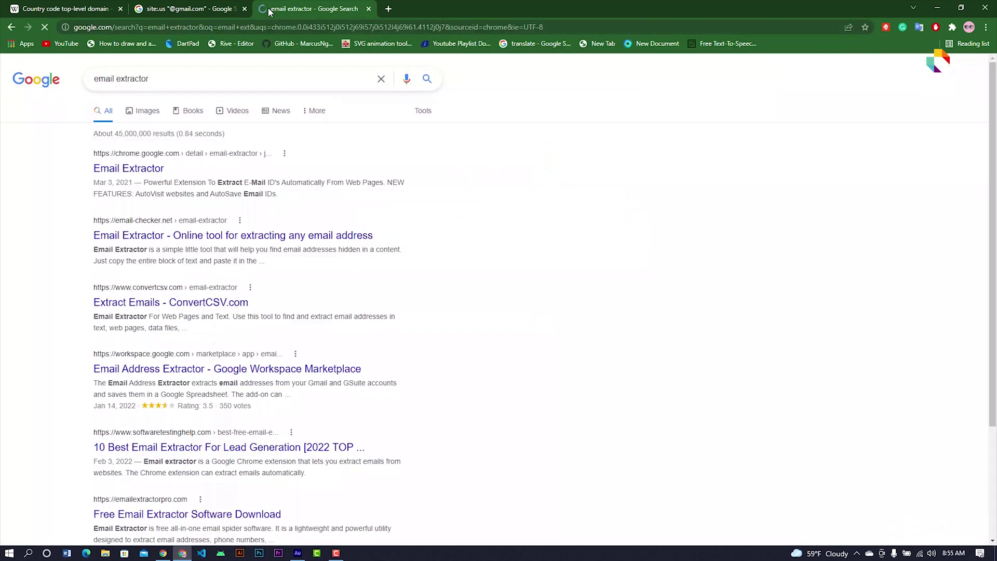
left_click(243, 80)
type("ex")
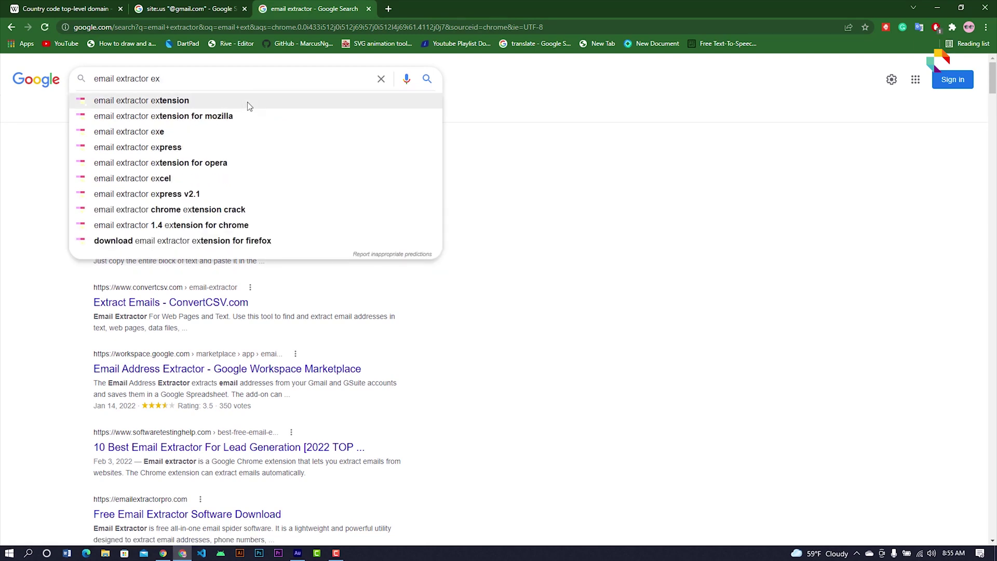
left_click(247, 103)
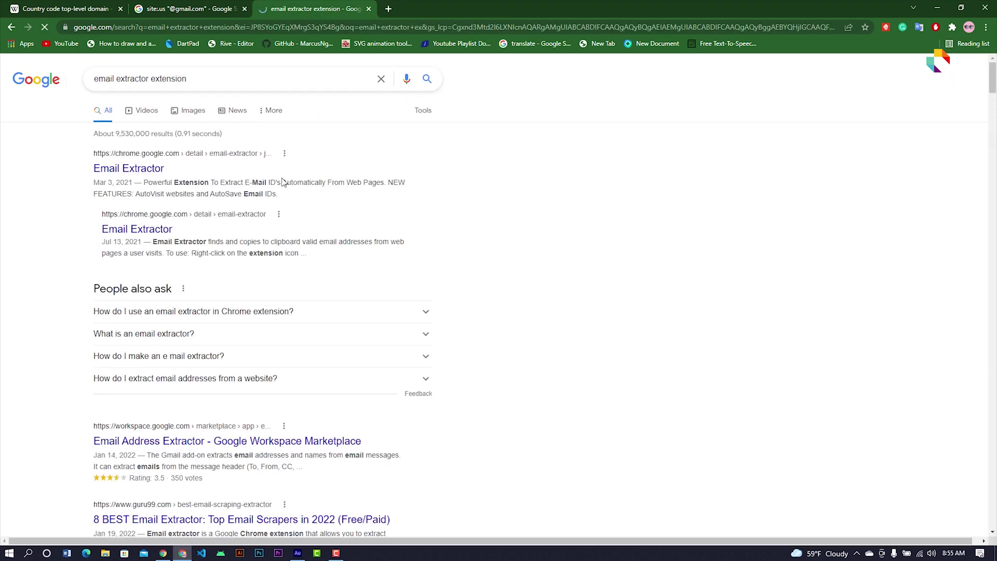
left_click(133, 174)
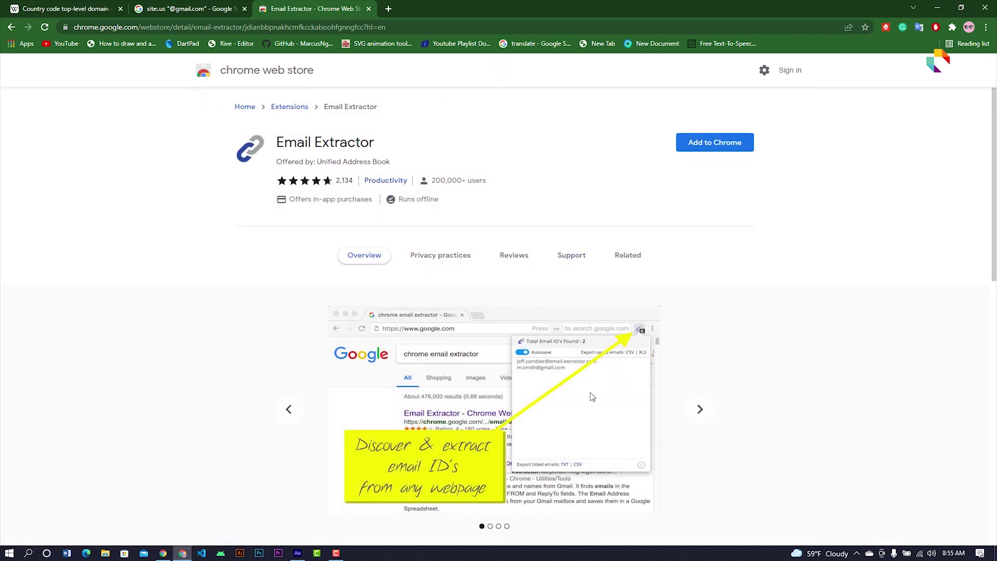
Add the Email Extractor extension to Chrome
scroll(592, 396, "down", 3)
scroll(562, 291, "up", 3)
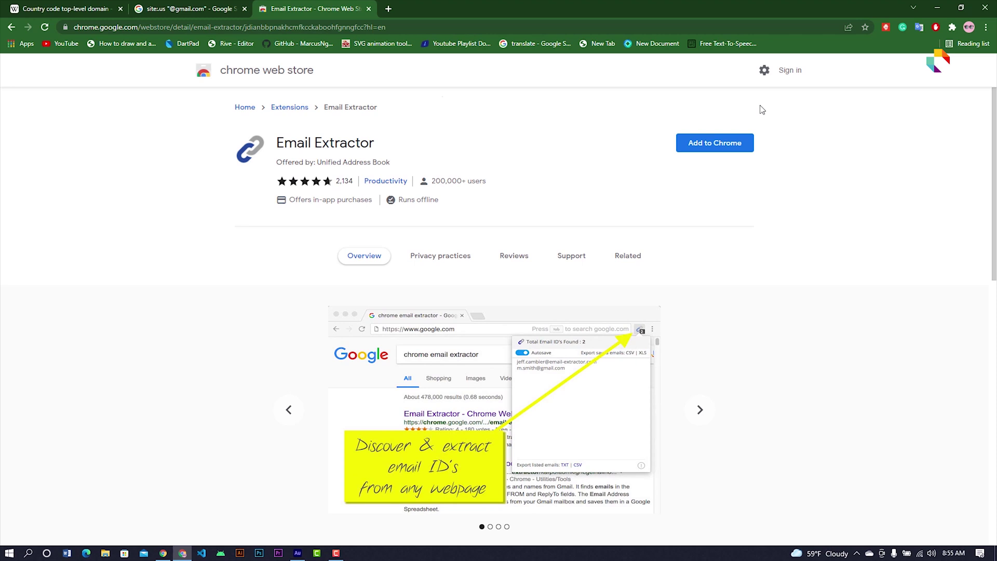
left_click(733, 147)
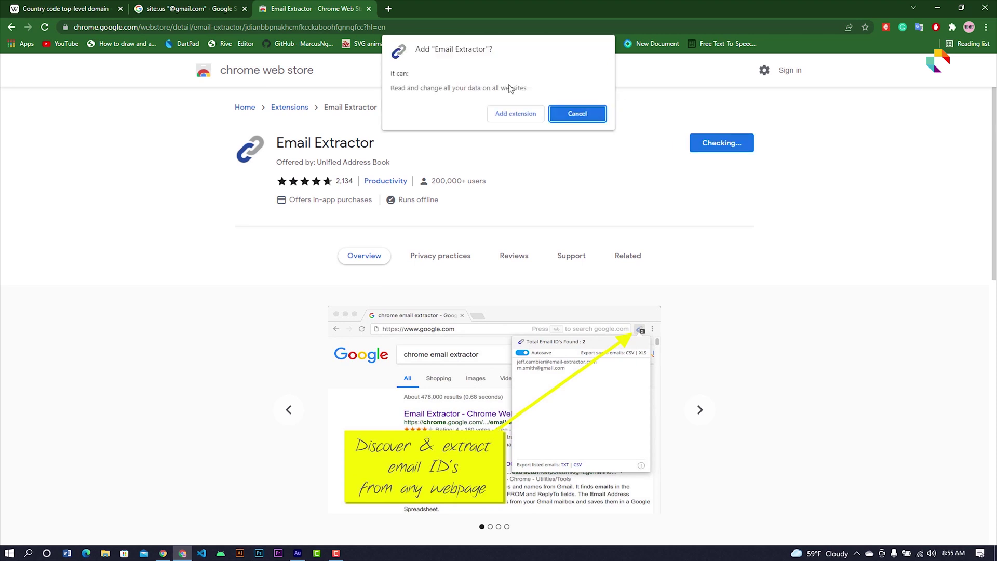
left_click(508, 115)
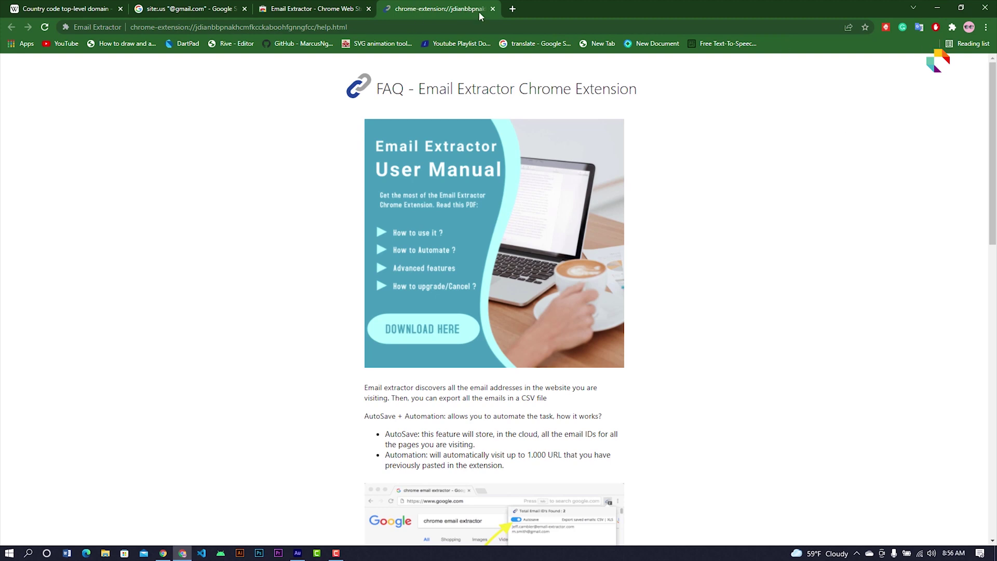
Close the help tab, pin Email Extractor to the toolbar, and return to the Gmail results
left_click(492, 10)
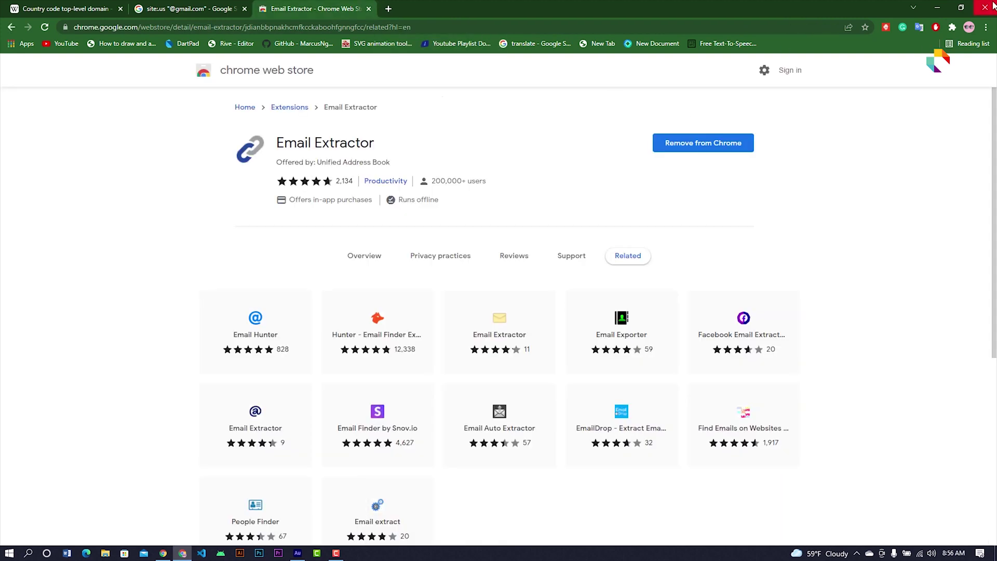
left_click(954, 27)
left_click(928, 145)
left_click(888, 266)
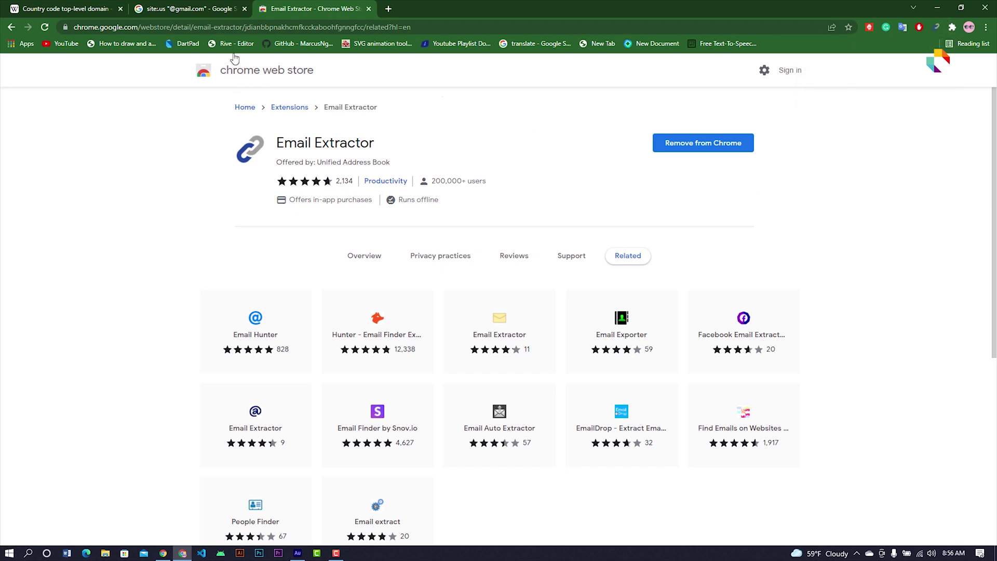
left_click(210, 8)
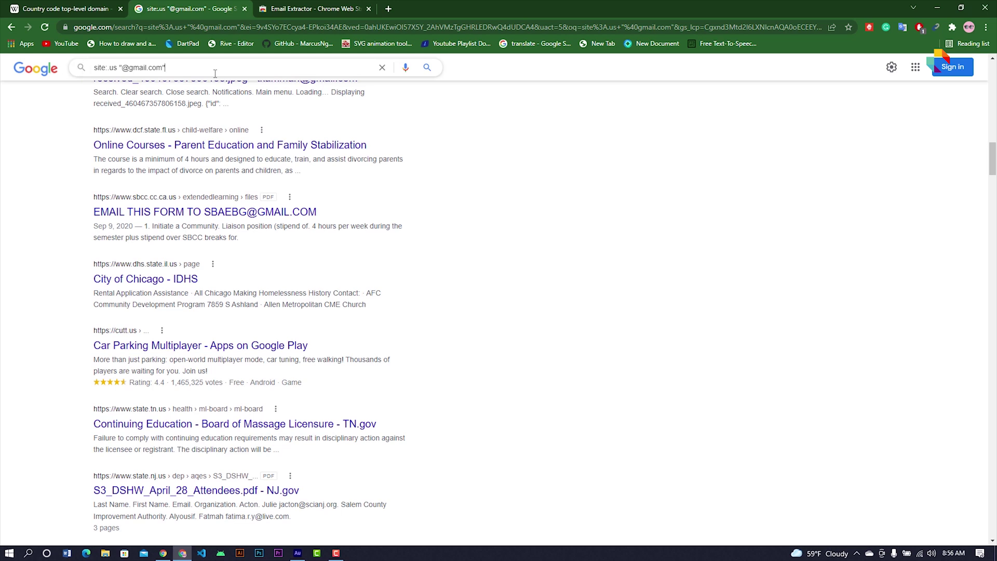
Rerun the Gmail site search and select the 54 addresses Email Extractor lists
key("Return")
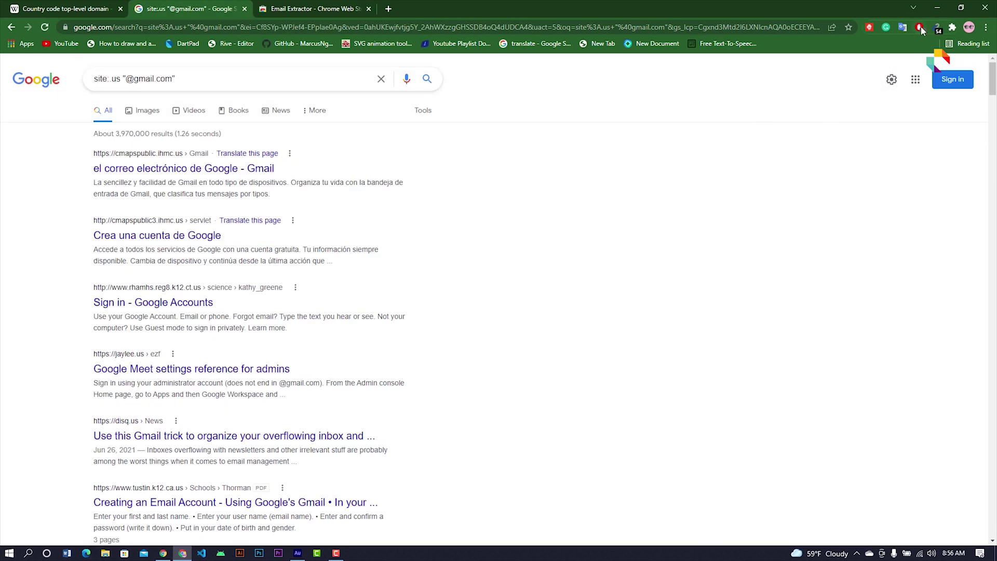
left_click(937, 27)
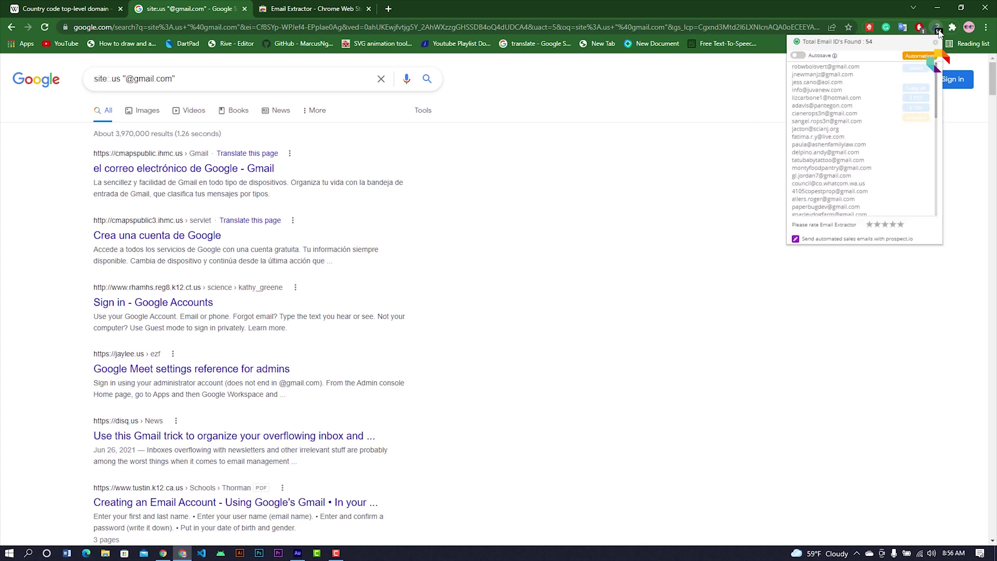
left_click_drag(799, 69, 865, 202)
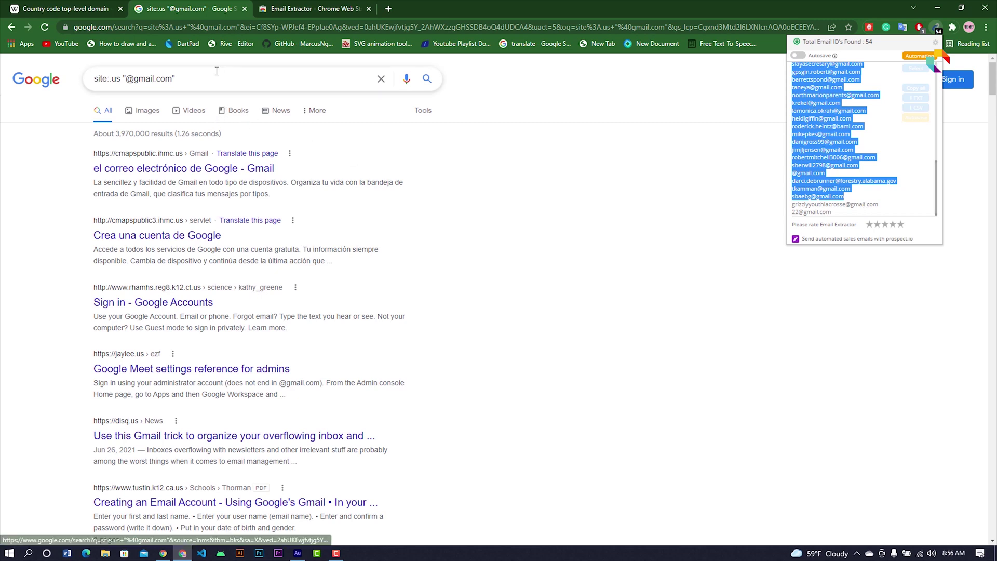
left_click(80, 78)
left_click(119, 81)
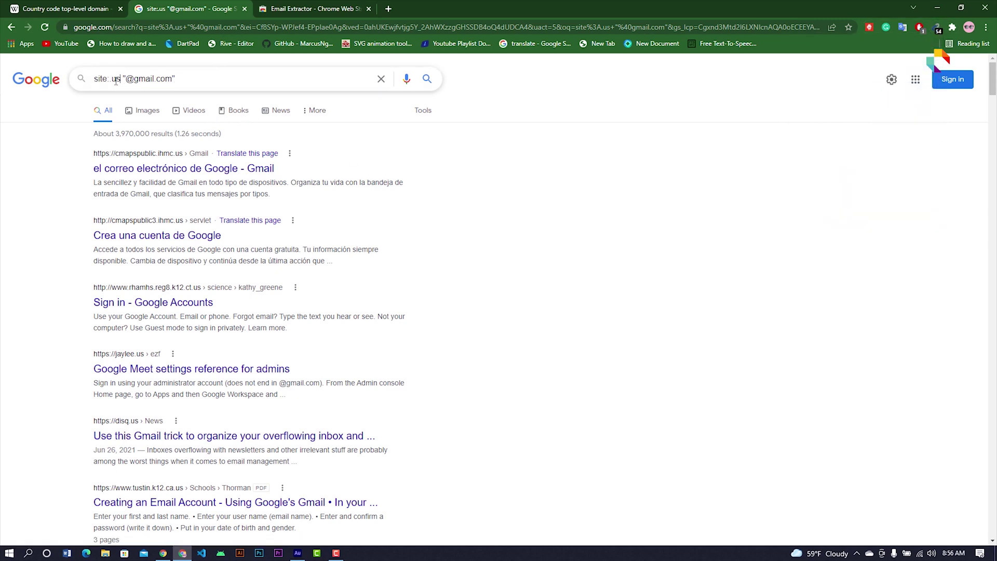
Append intitle:company to the query and run it, narrowing results to about 2,110
double_click(113, 79)
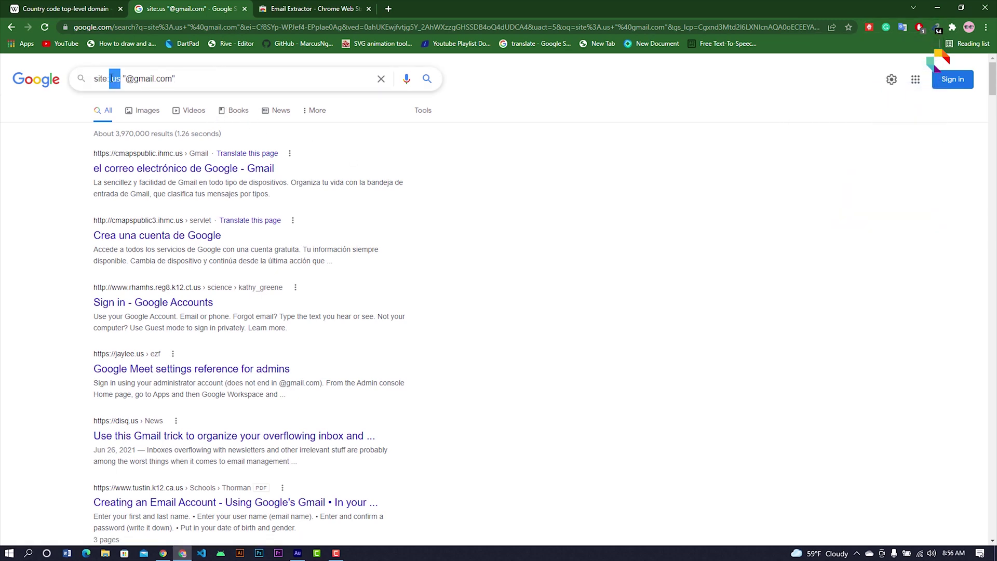
left_click(214, 81)
type("y")
key("Return")
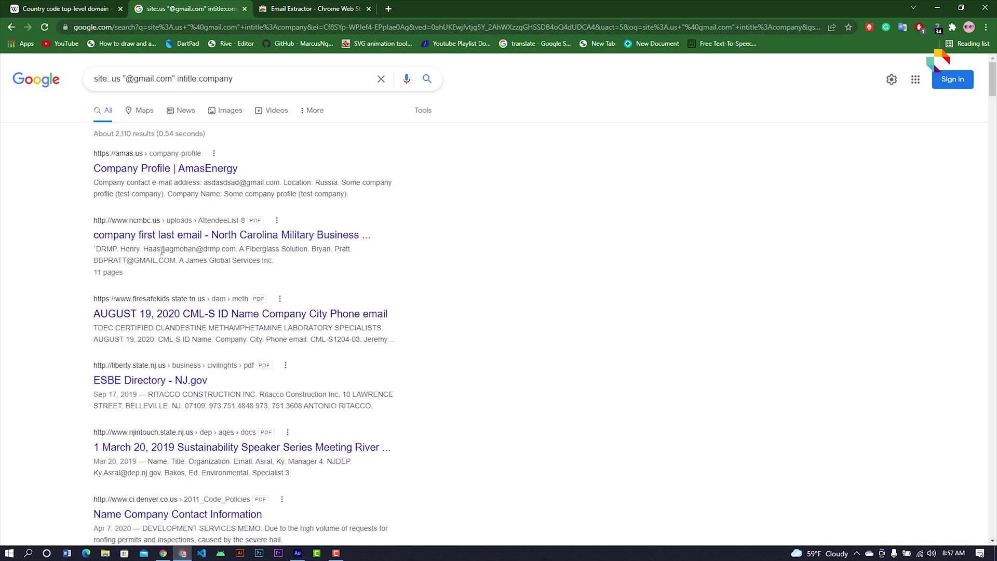
Select the 34 addresses Email Extractor finds on the intitle:company results, then scroll the page
left_click_drag(161, 250, 263, 252)
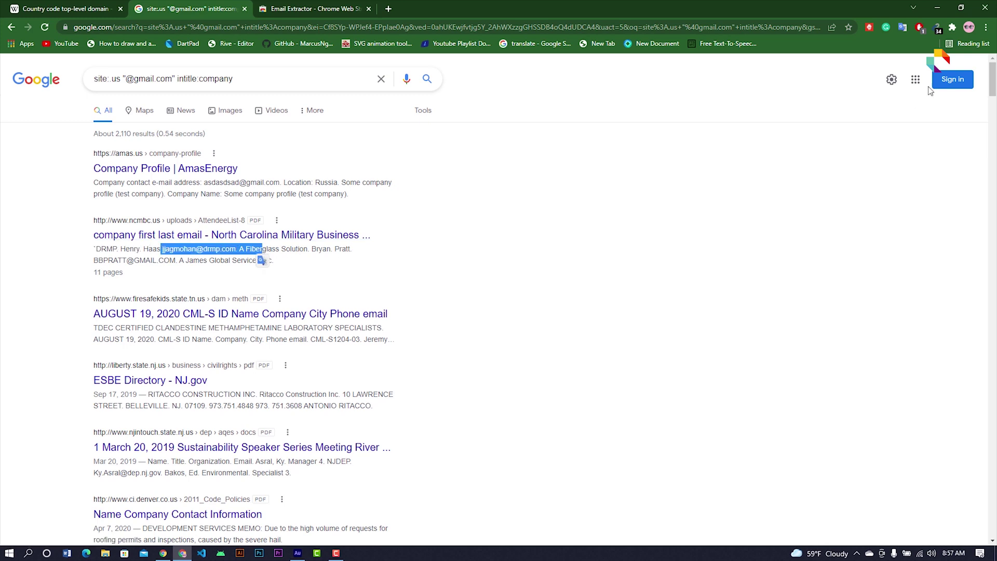
left_click(938, 29)
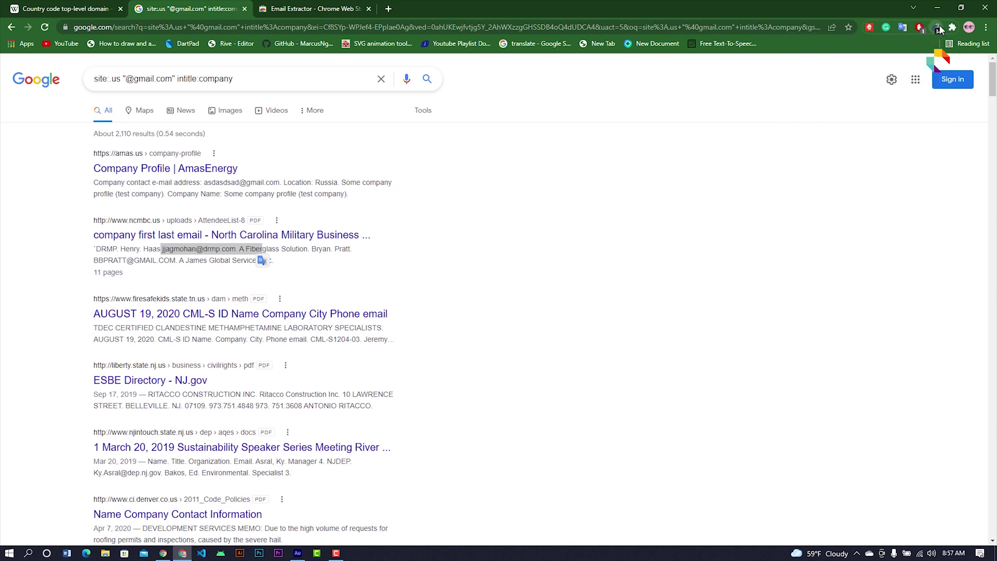
left_click_drag(793, 68, 886, 76)
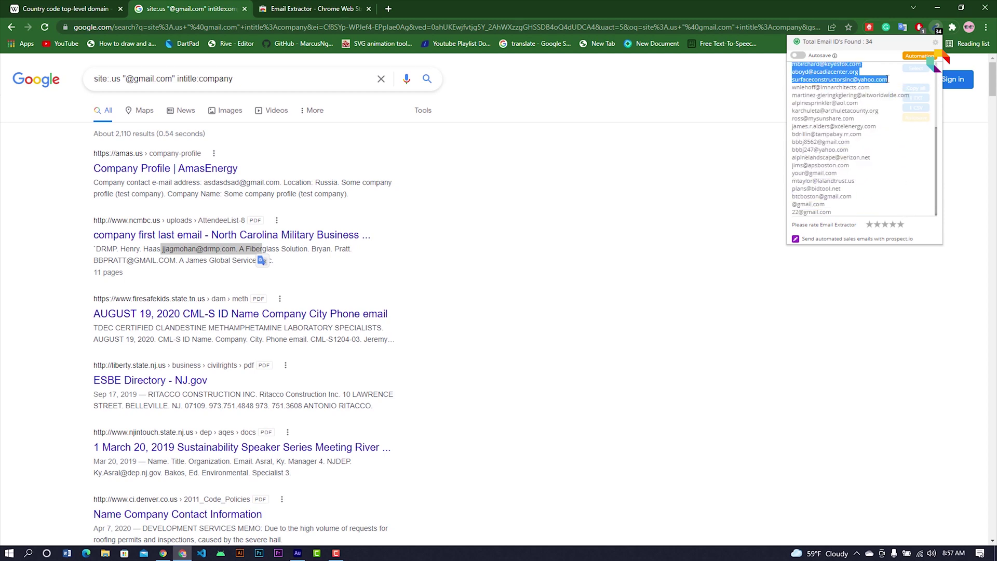
scroll(888, 80, "up", 3)
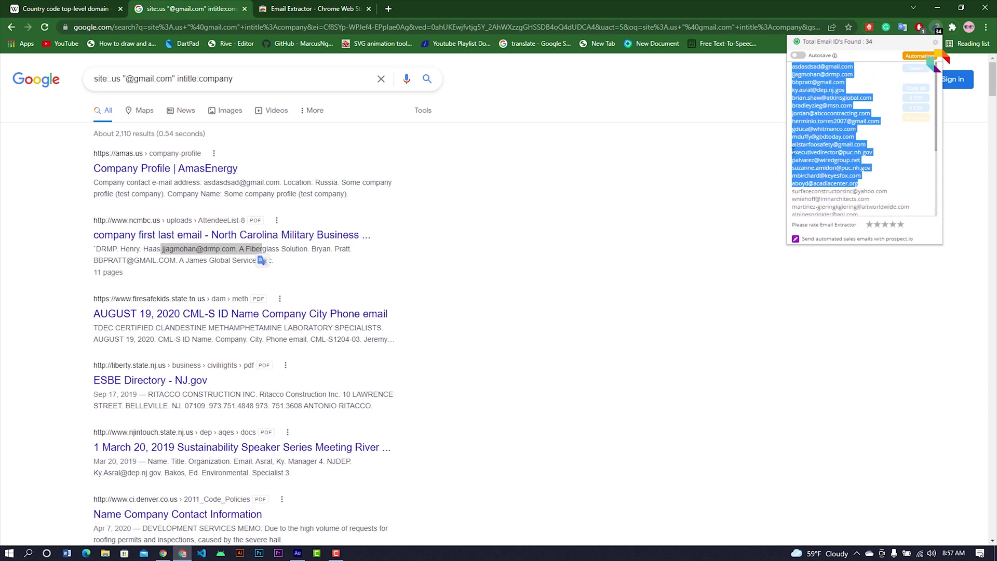
left_click(601, 192)
left_click(570, 178)
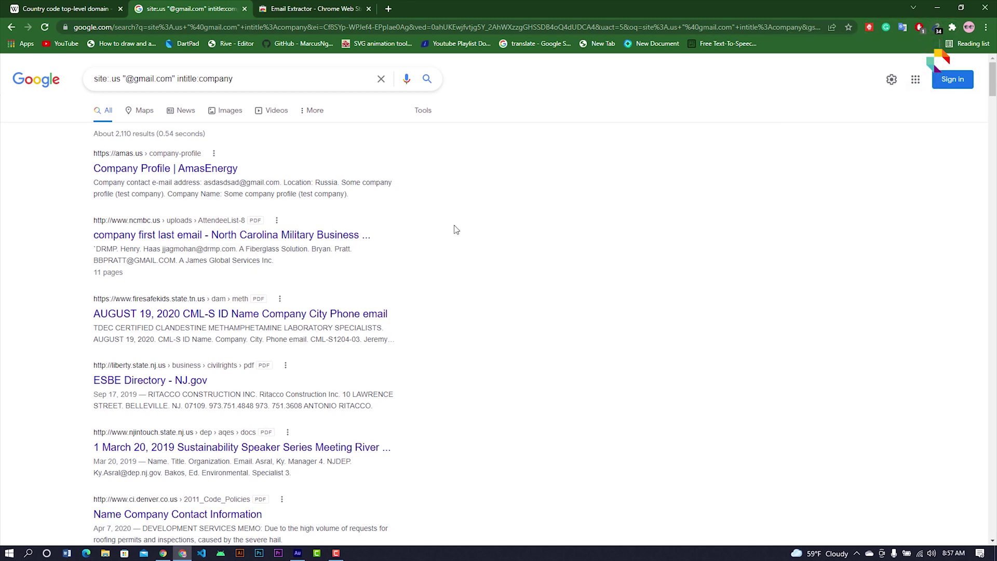
scroll(464, 299, "down", 12)
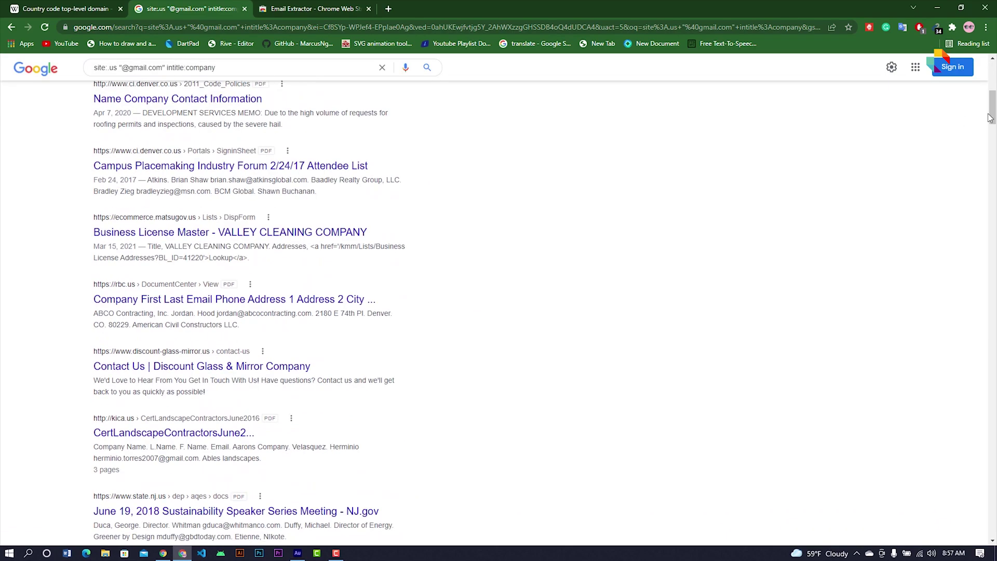
left_click_drag(991, 229, 992, 63)
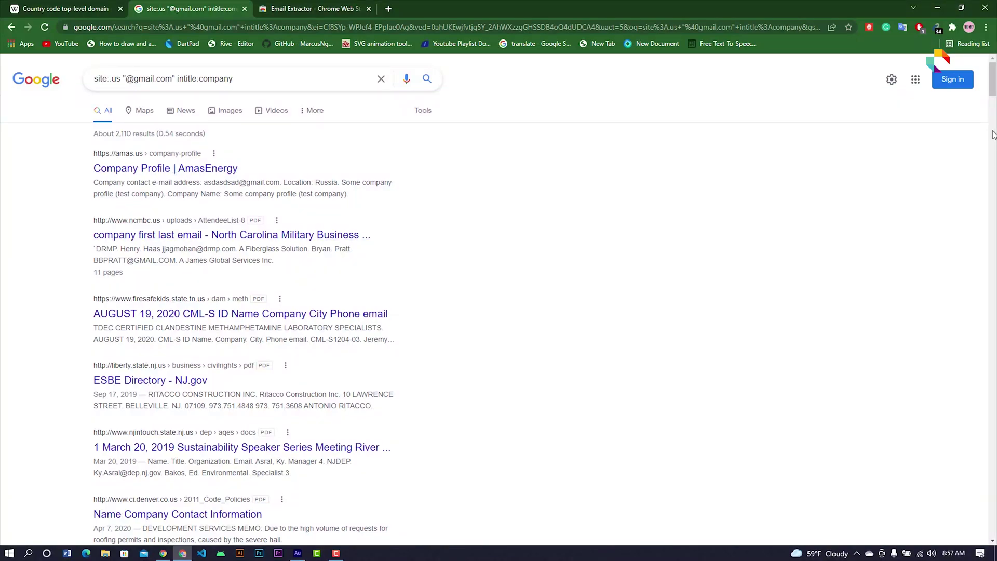
mouse_move(992, 77)
left_mouse_down()
mouse_move(992, 519)
mouse_move(992, 72)
left_mouse_up()
mouse_move(992, 78)
left_mouse_down()
mouse_move(992, 514)
mouse_move(992, 73)
left_mouse_up()
Open the full Search Settings page from Quick Settings and save the preferences
left_click(891, 67)
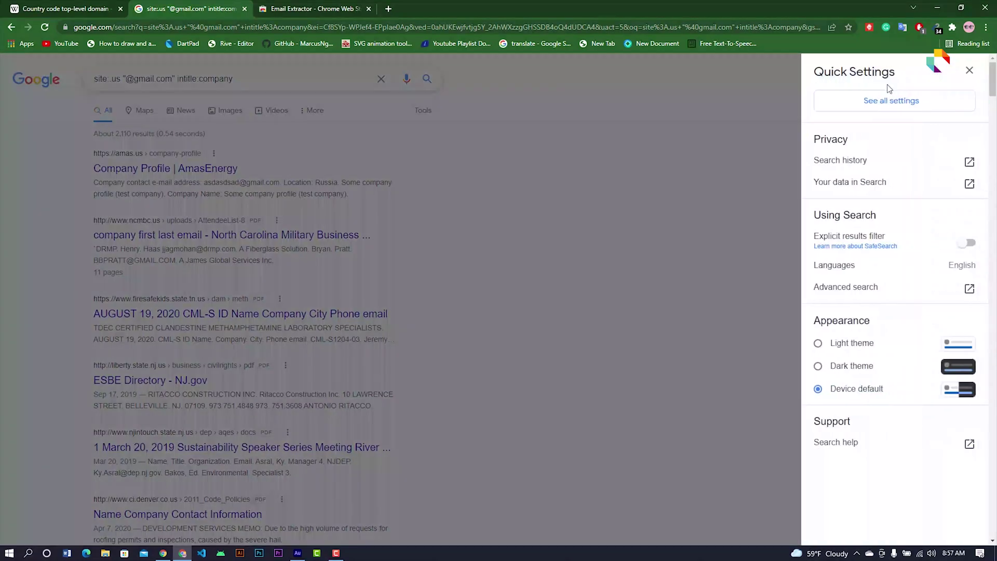
left_click(893, 103)
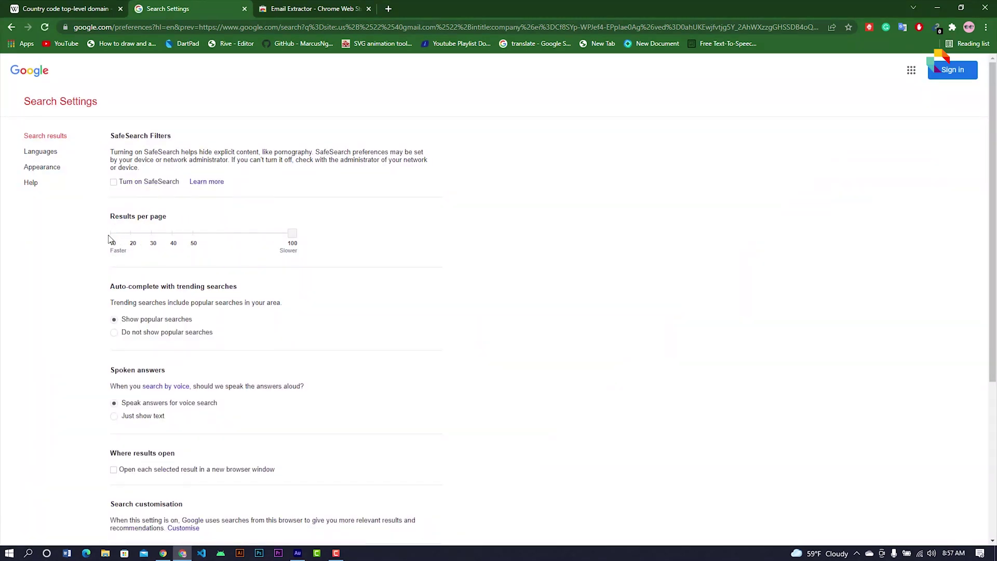
scroll(563, 430, "down", 5)
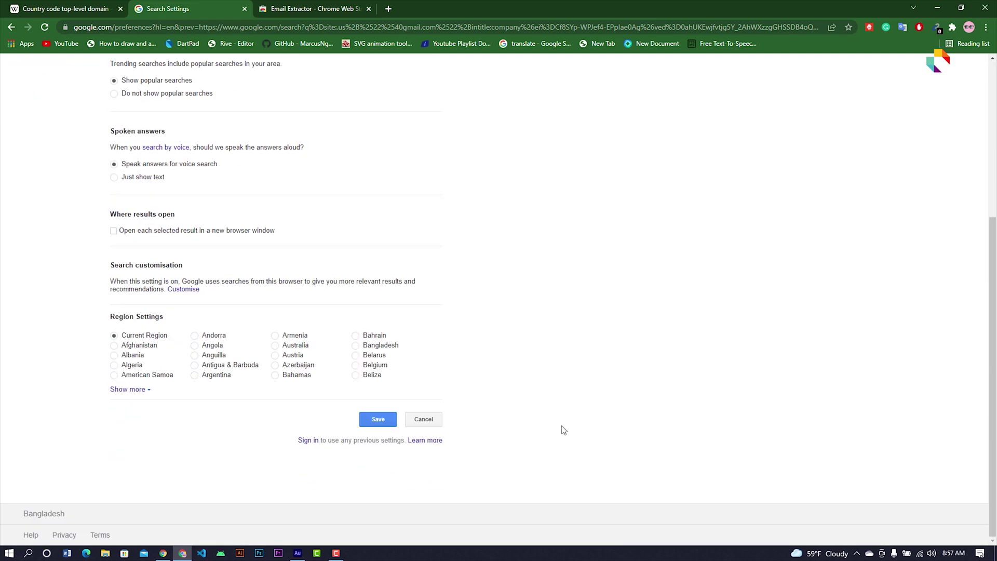
left_click(377, 416)
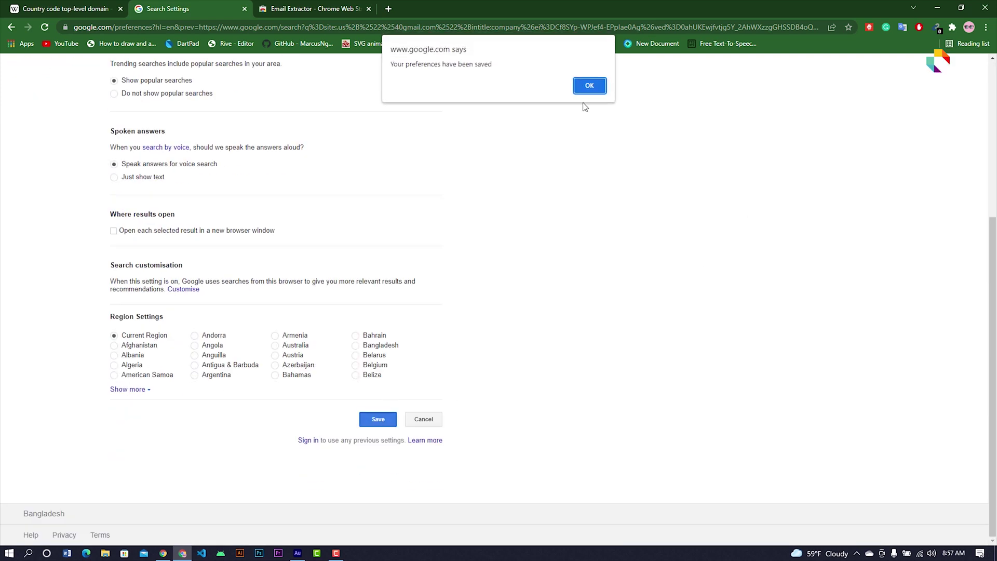